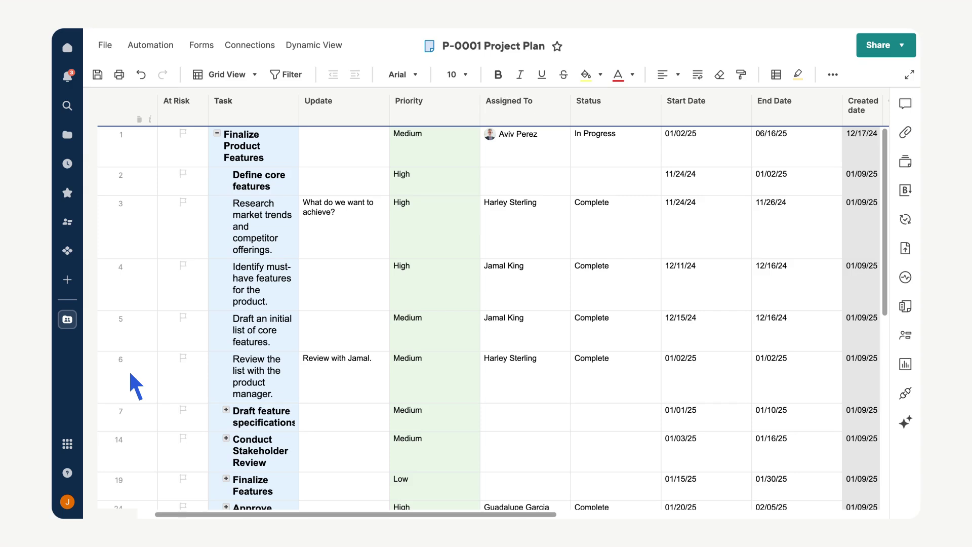
Step: Indent rows 3–6 as subtasks under Define core features
left_click(130, 373)
left_click(129, 208, "shift")
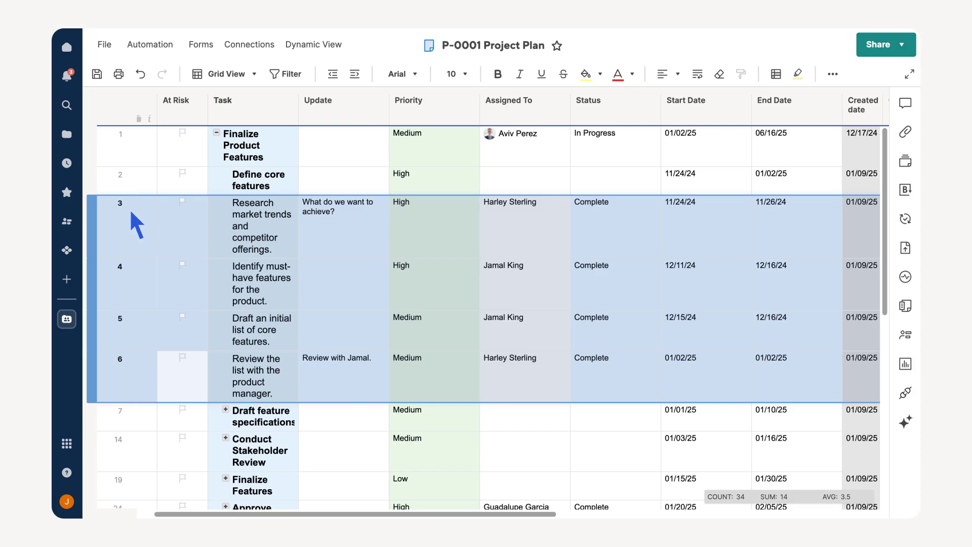
left_click(354, 74)
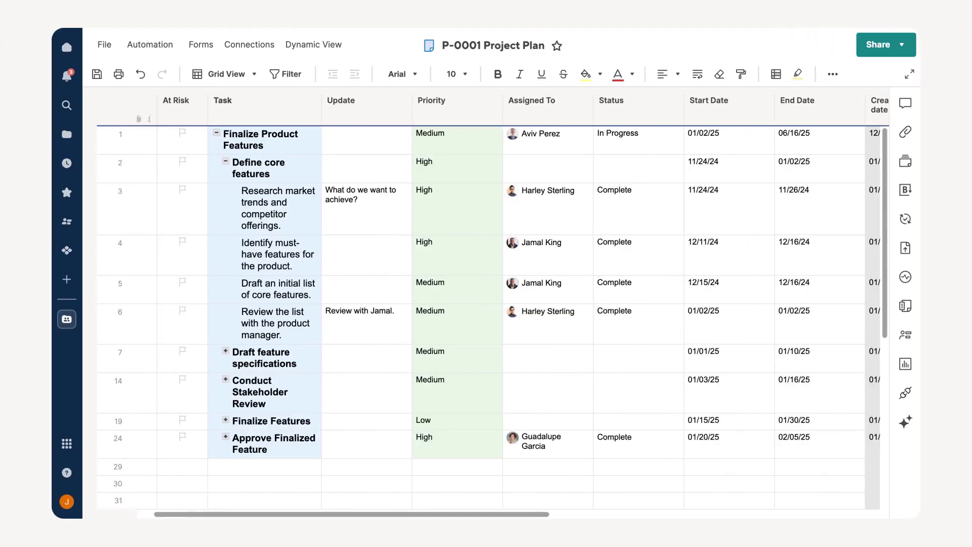
left_click(261, 140)
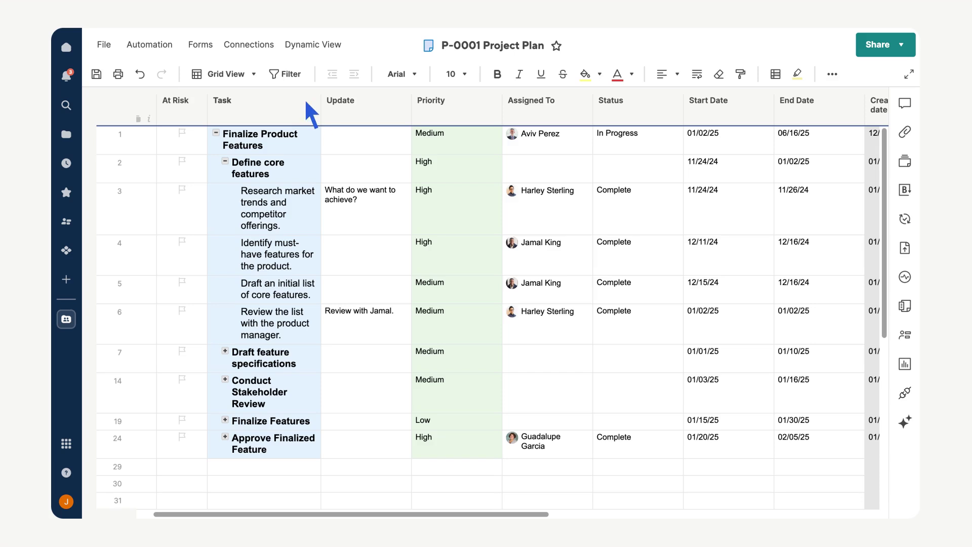
Step: Switch the P-0001 Project Plan sheet from Grid View to Gantt View
left_click(227, 72)
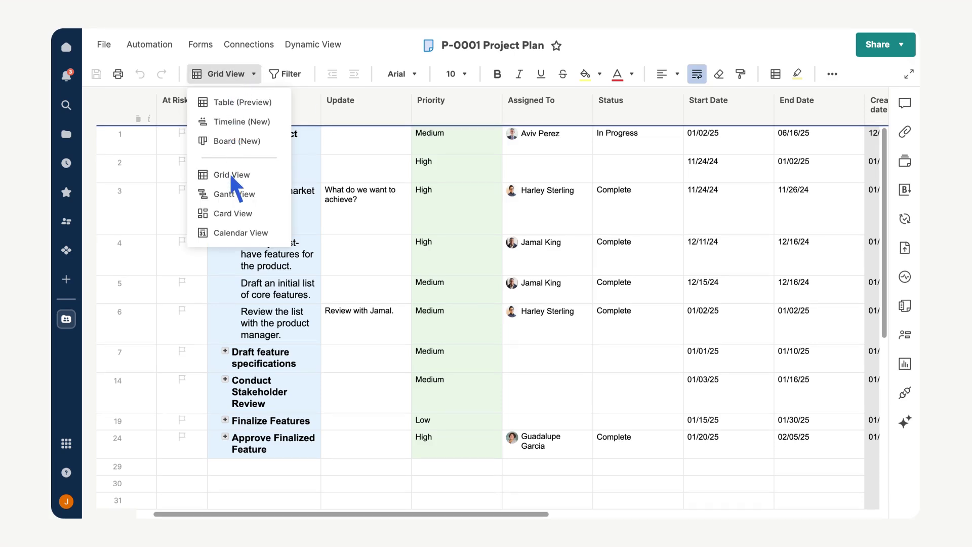
left_click(234, 195)
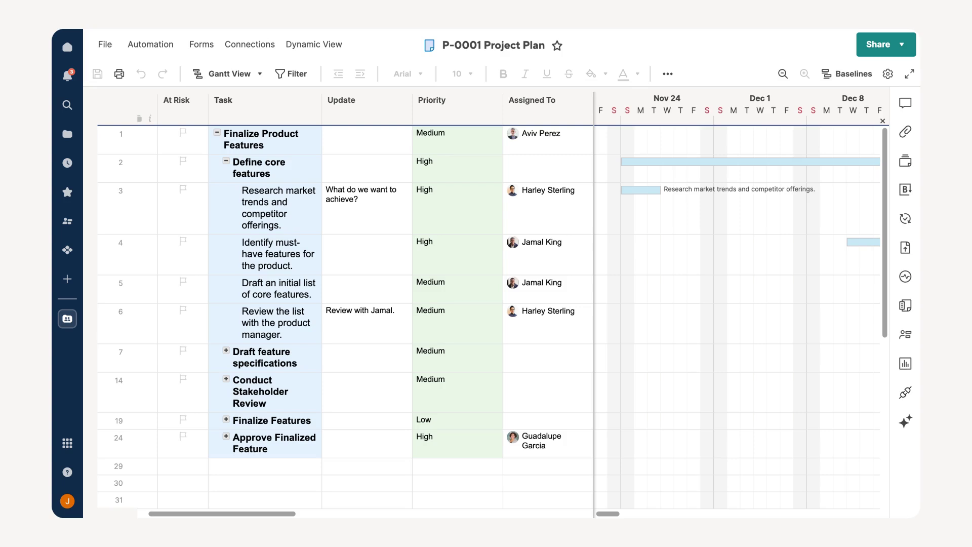
Step: Enable dependencies in Project Settings to add Predecessors and Duration columns
left_click(887, 75)
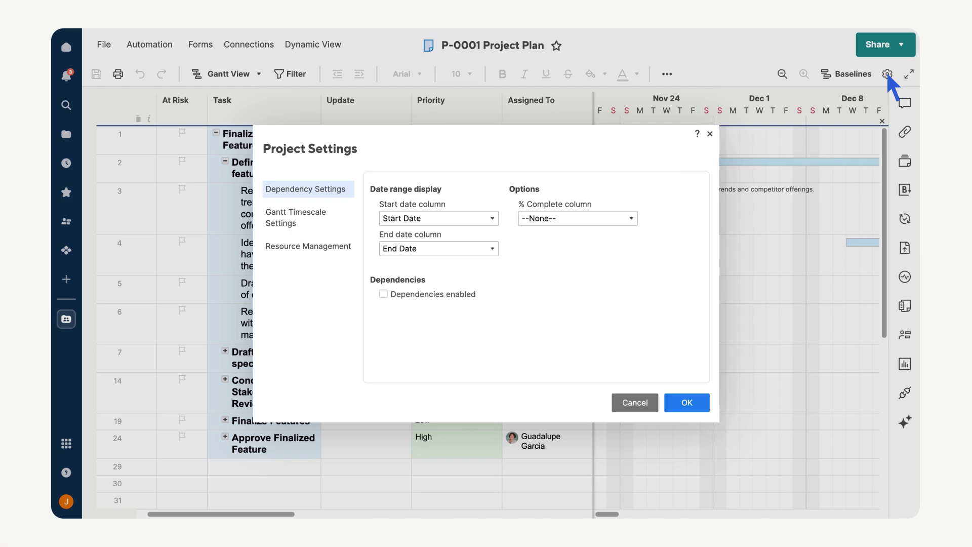
left_click(383, 294)
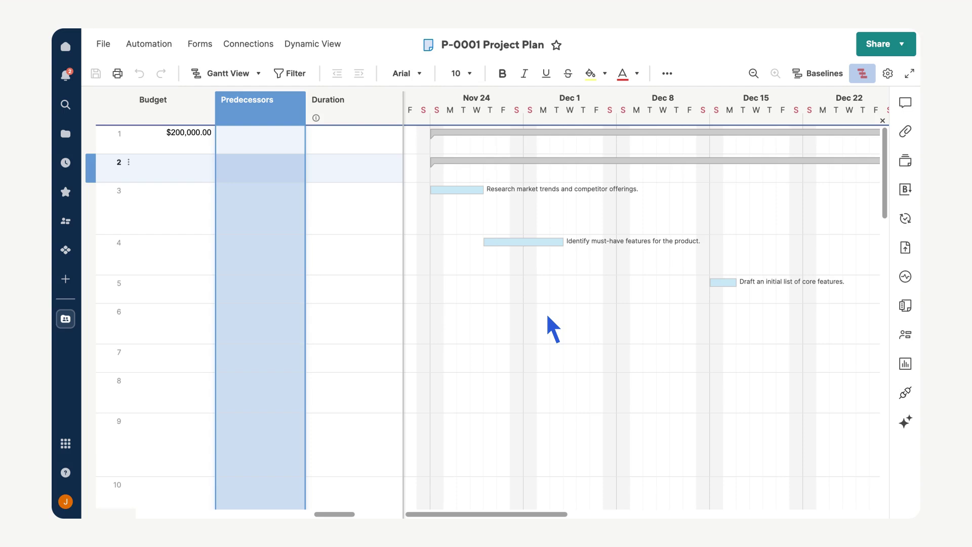
Step: Make task 3 the predecessor of task 4, linking their Gantt bars
left_click(267, 255)
type("3")
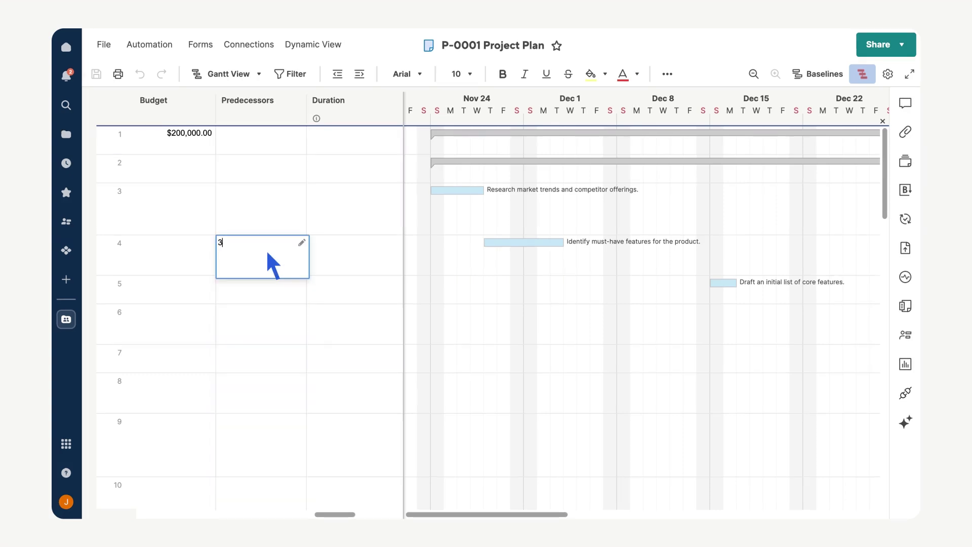
left_click(398, 260)
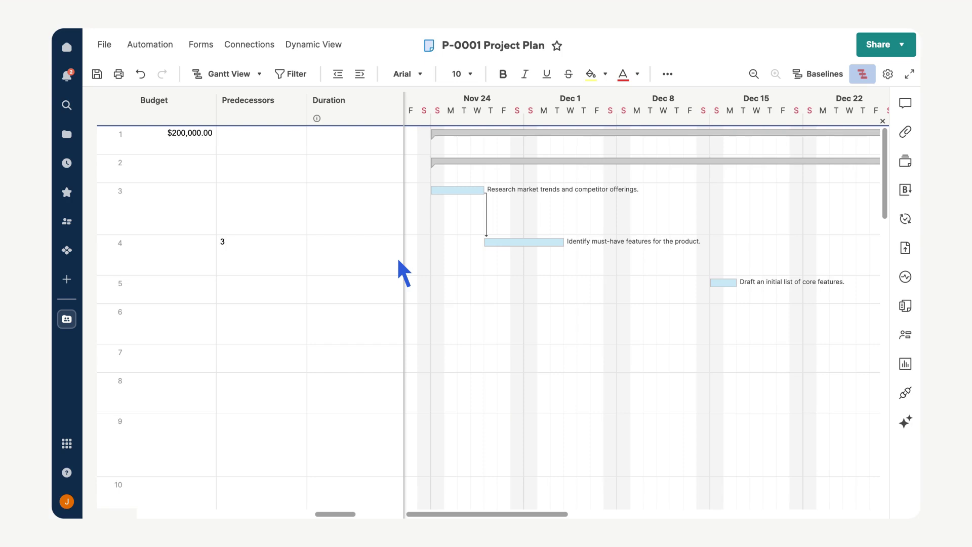
left_click(489, 242)
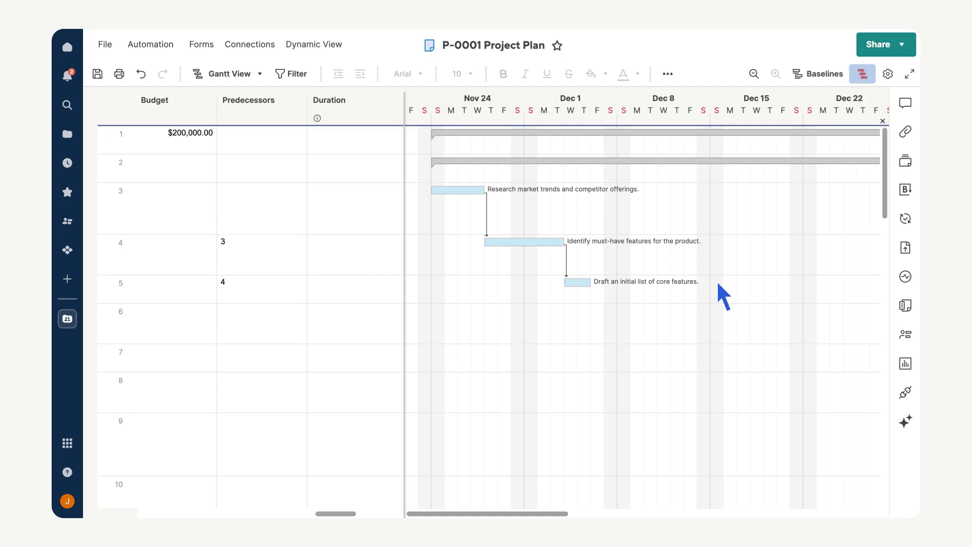
left_click(329, 100)
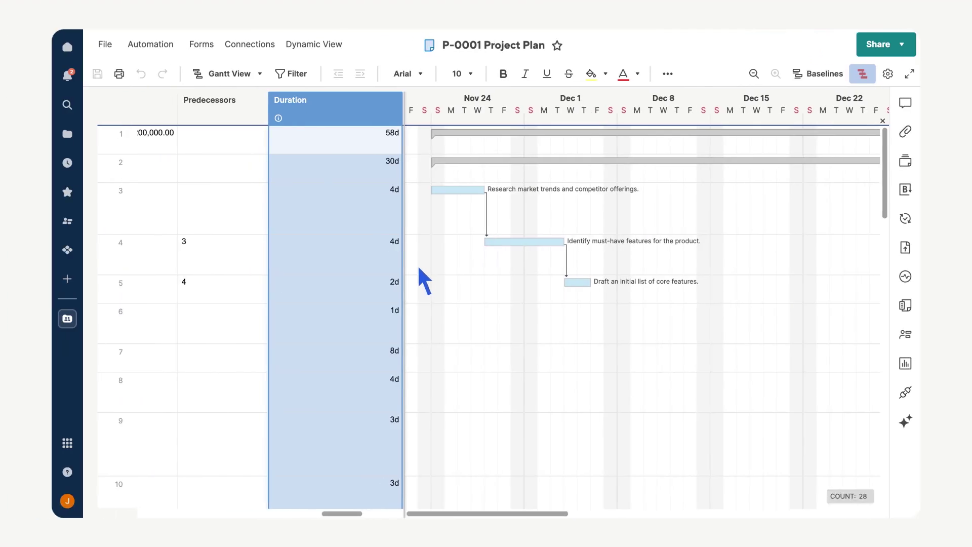
Step: Change task 4's duration from 4d to 5d
double_click(368, 248)
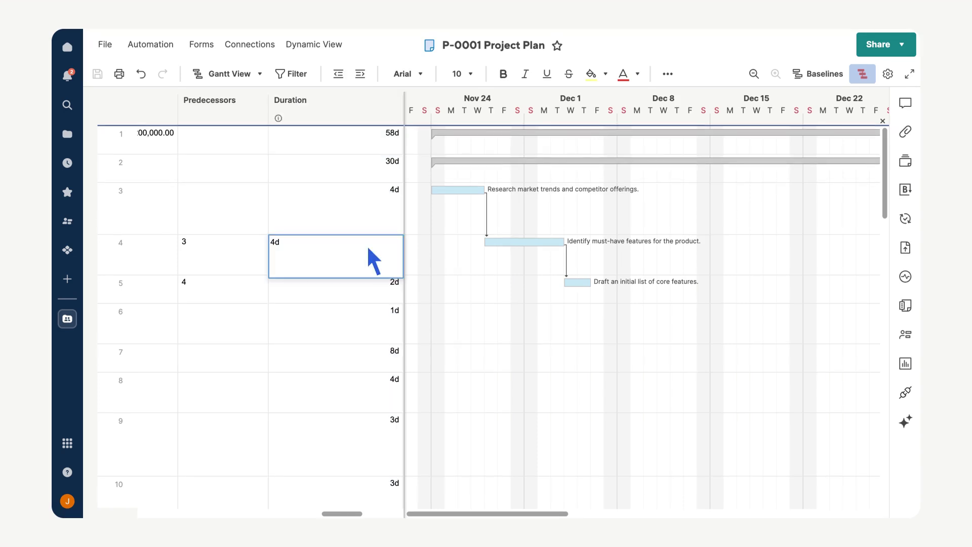
key("BackSpace")
key("BackSpace")
type("5d")
key("Return")
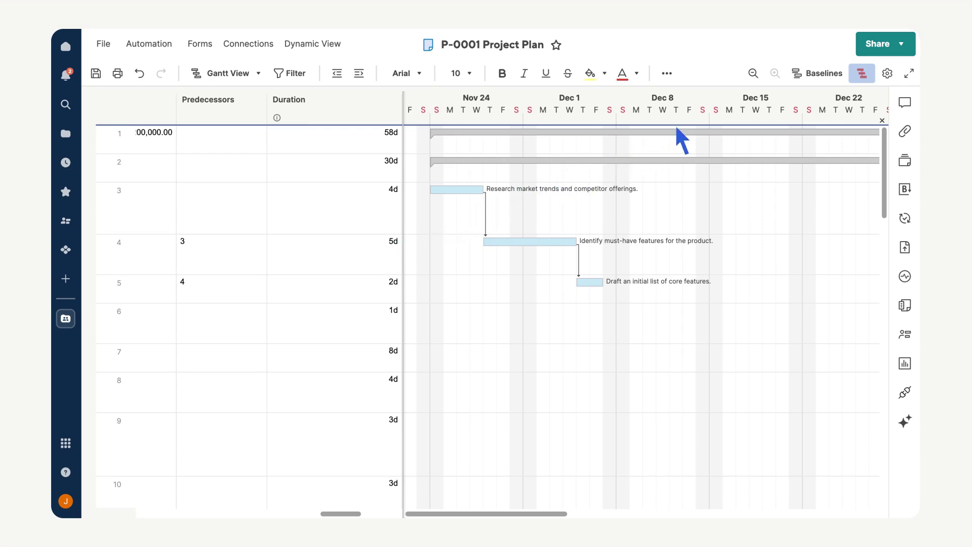
Step: Turn on Show baseline in Gantt in the Baselines settings
left_click(810, 76)
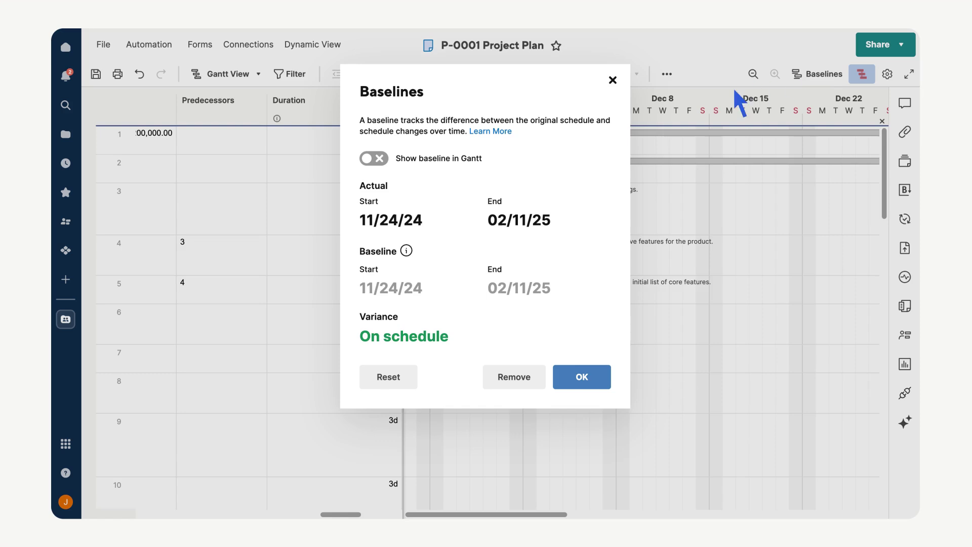
left_click(375, 159)
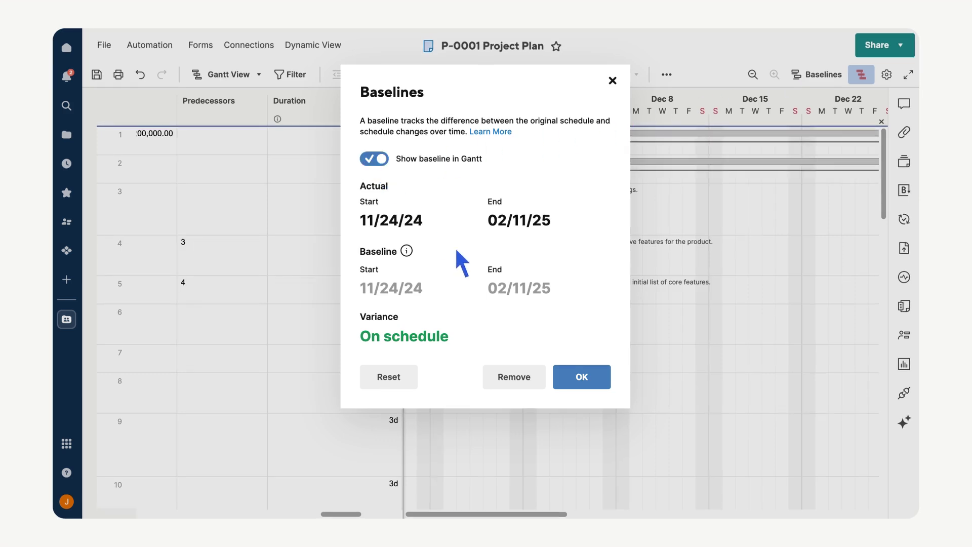
left_click(582, 384)
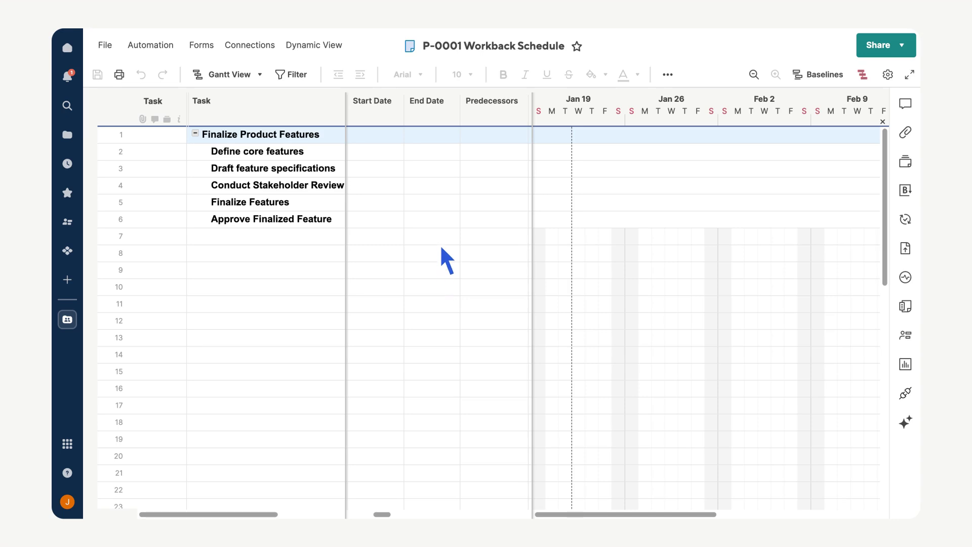
Step: Set Approve Finalized Feature's end date to 02/28/25
double_click(441, 216)
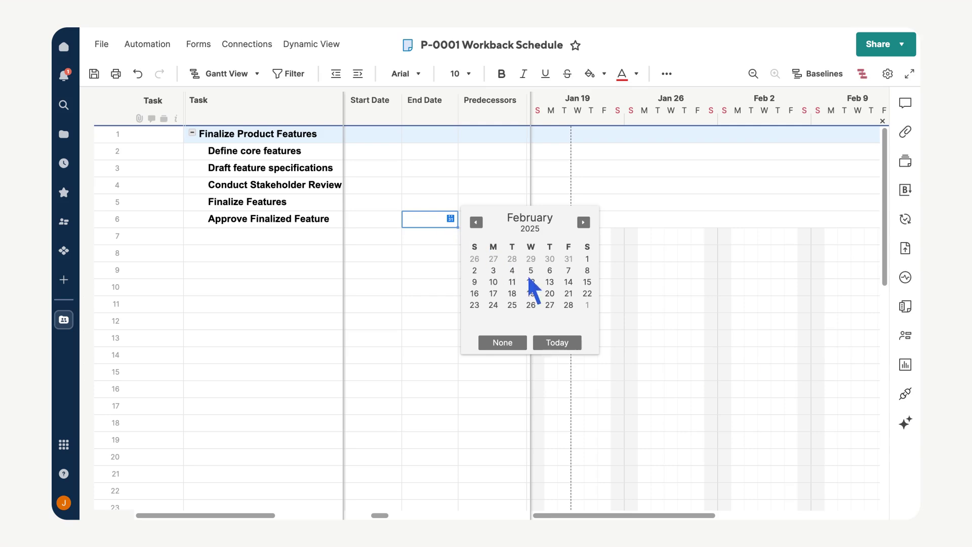
left_click(569, 305)
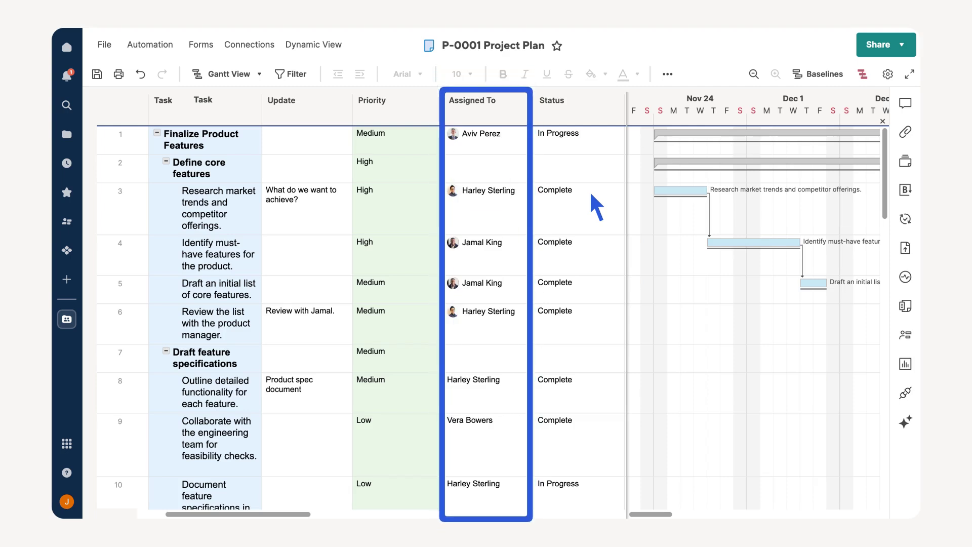
Step: Enable Resource Management by Smartsheet using Allocation %, then track the team's workload
left_click(886, 73)
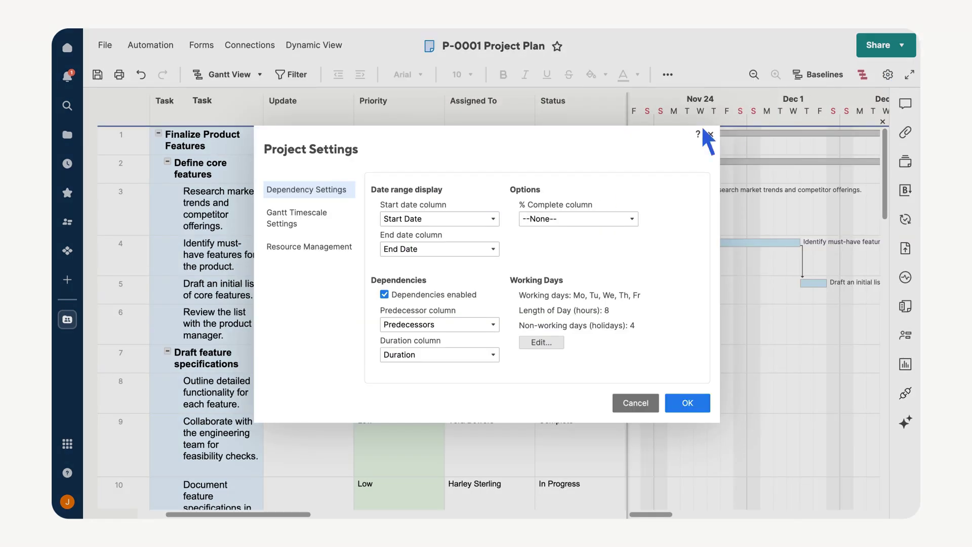
left_click(309, 247)
left_click(387, 219)
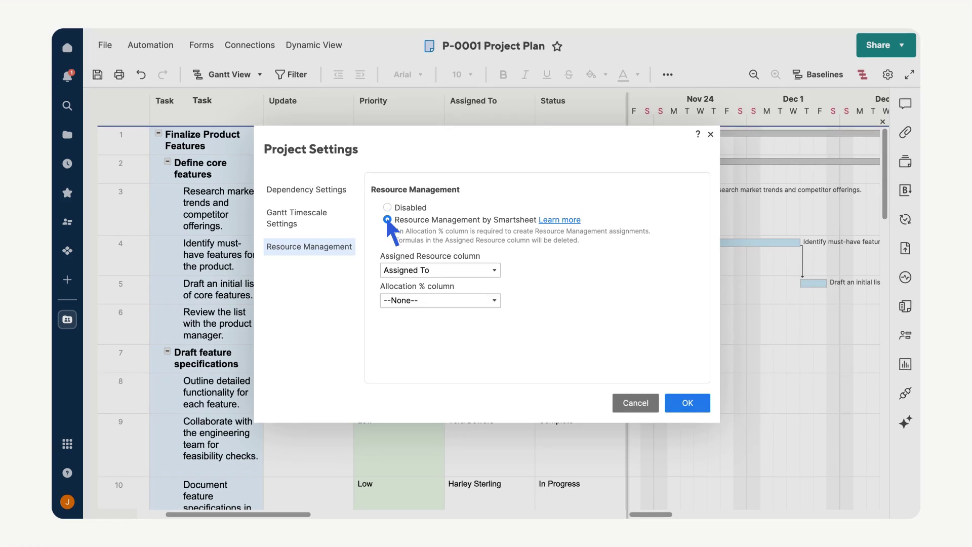
left_click(452, 301)
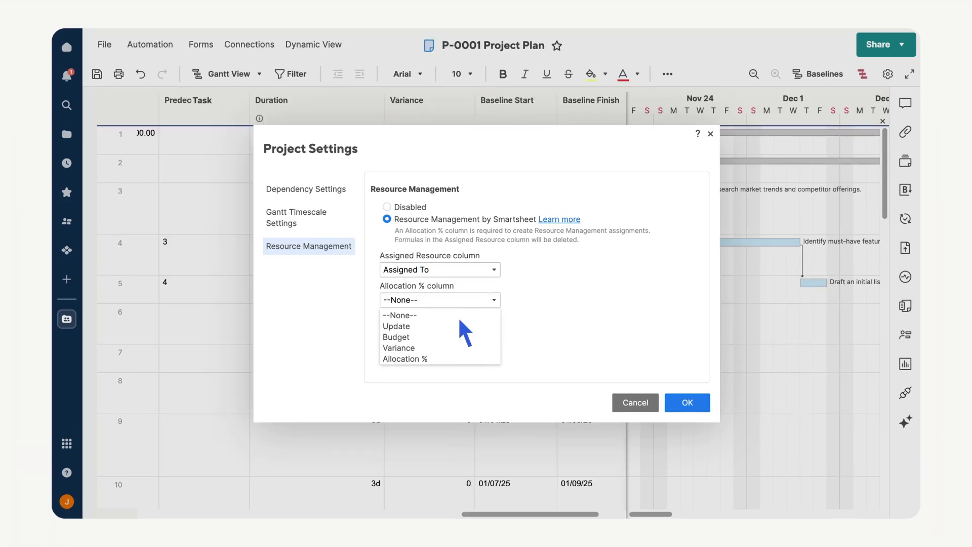
left_click(459, 358)
left_click(690, 405)
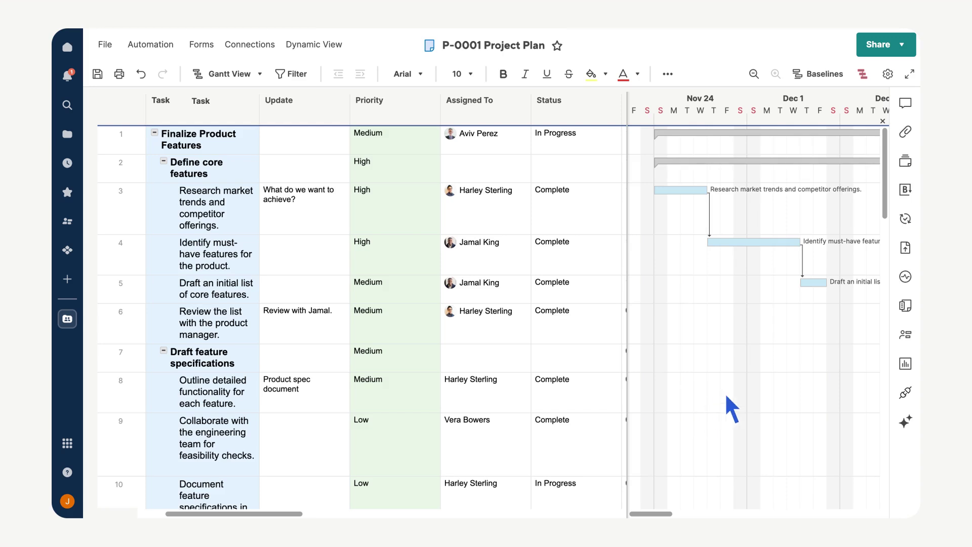
left_click(904, 335)
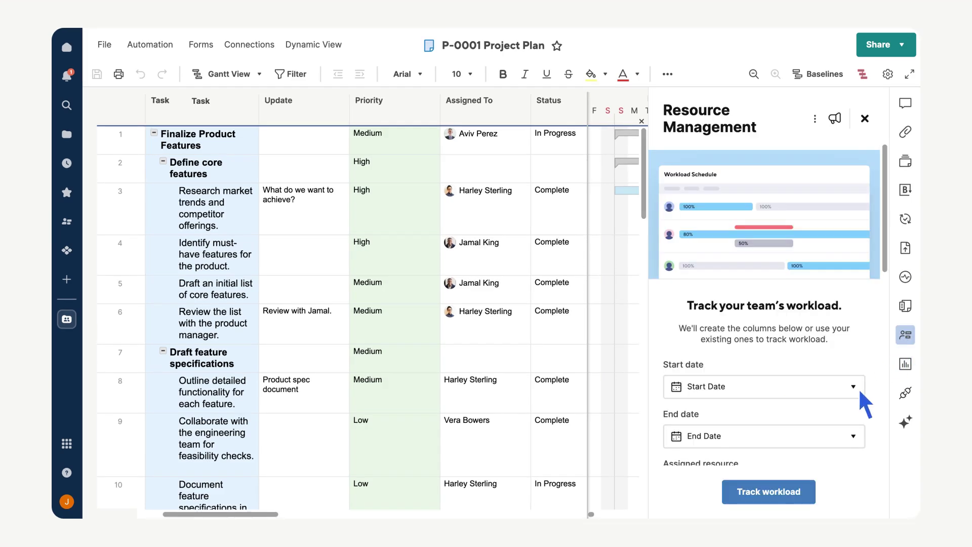
left_click(768, 491)
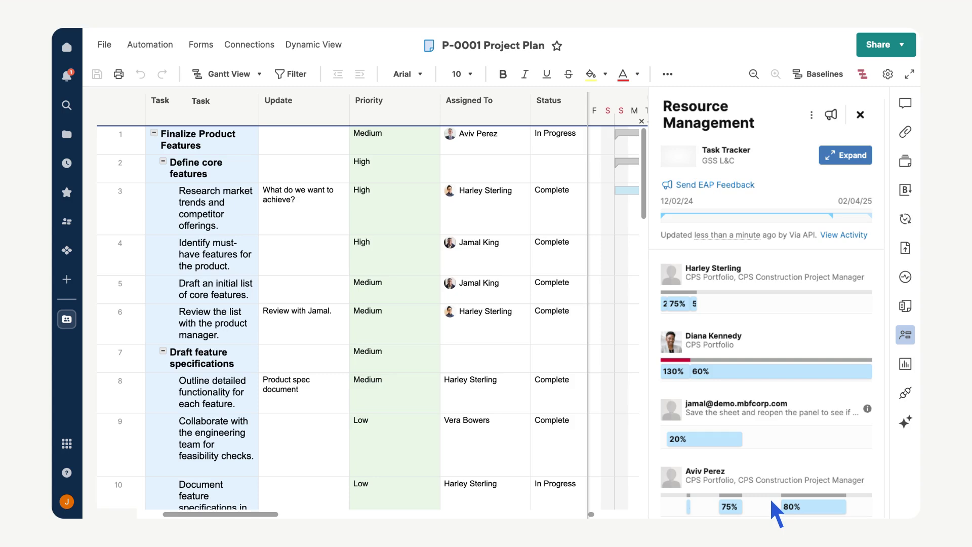